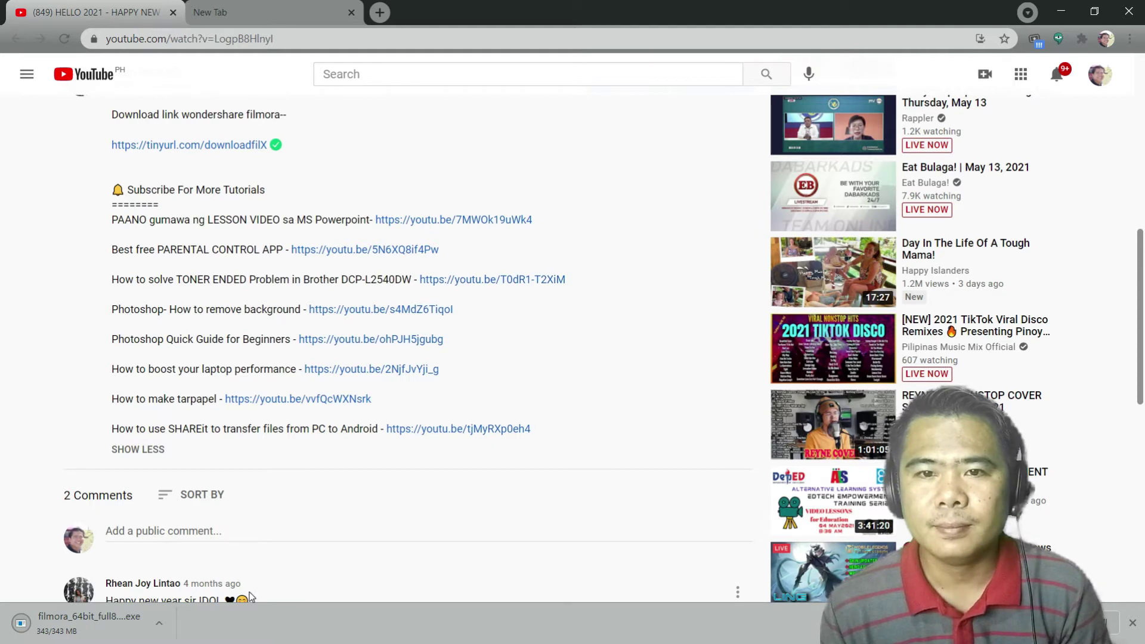
# Step: Run the Filmora9 installer in English, accept the licence, and install to C:\Program Files\Wondershare\Filmora9
pyautogui.click(83, 614)
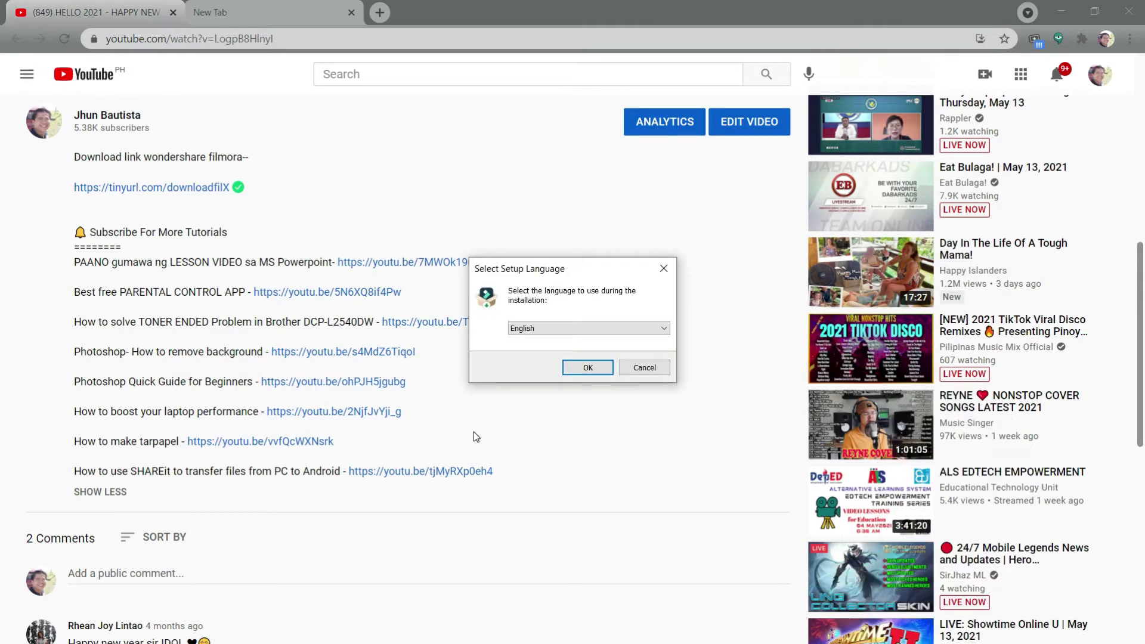
pyautogui.click(581, 367)
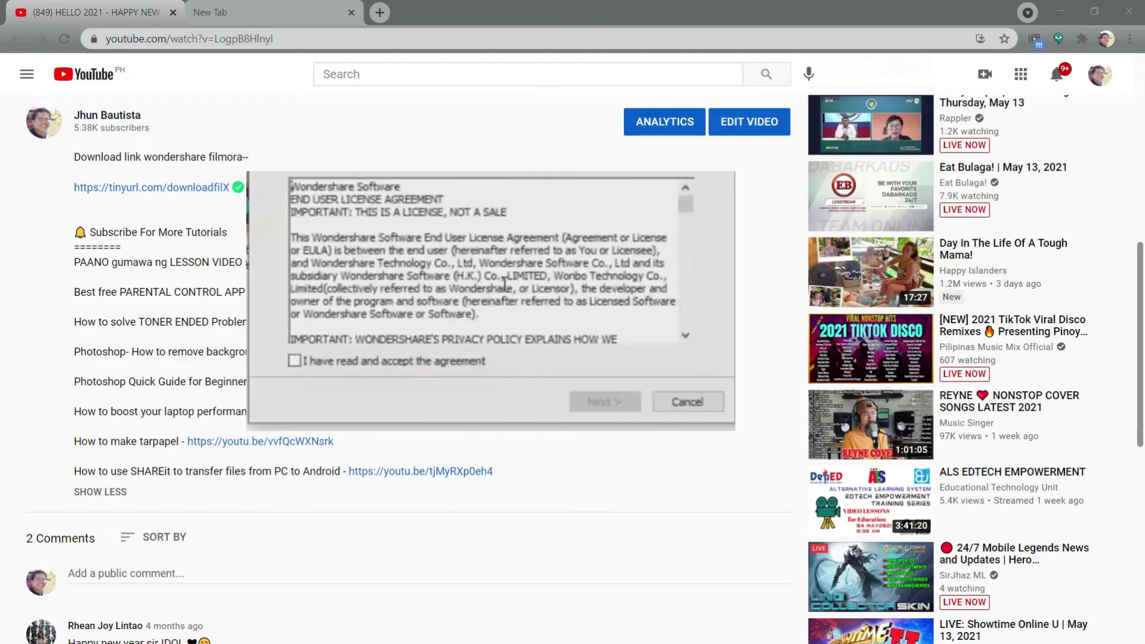
pyautogui.click(355, 366)
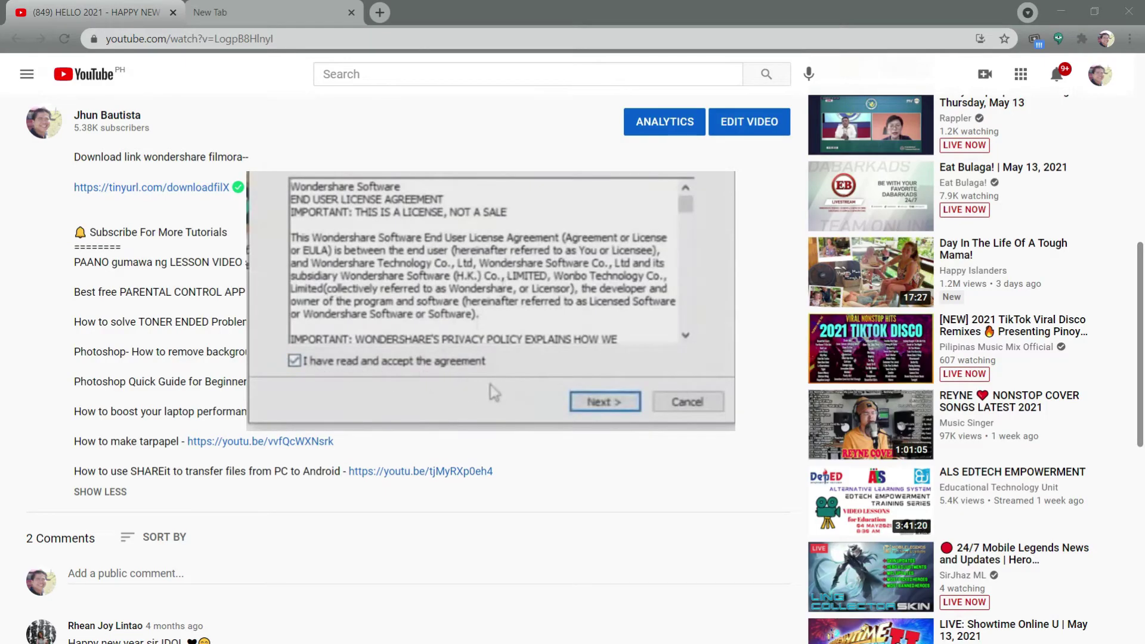
pyautogui.click(597, 403)
pyautogui.click(615, 412)
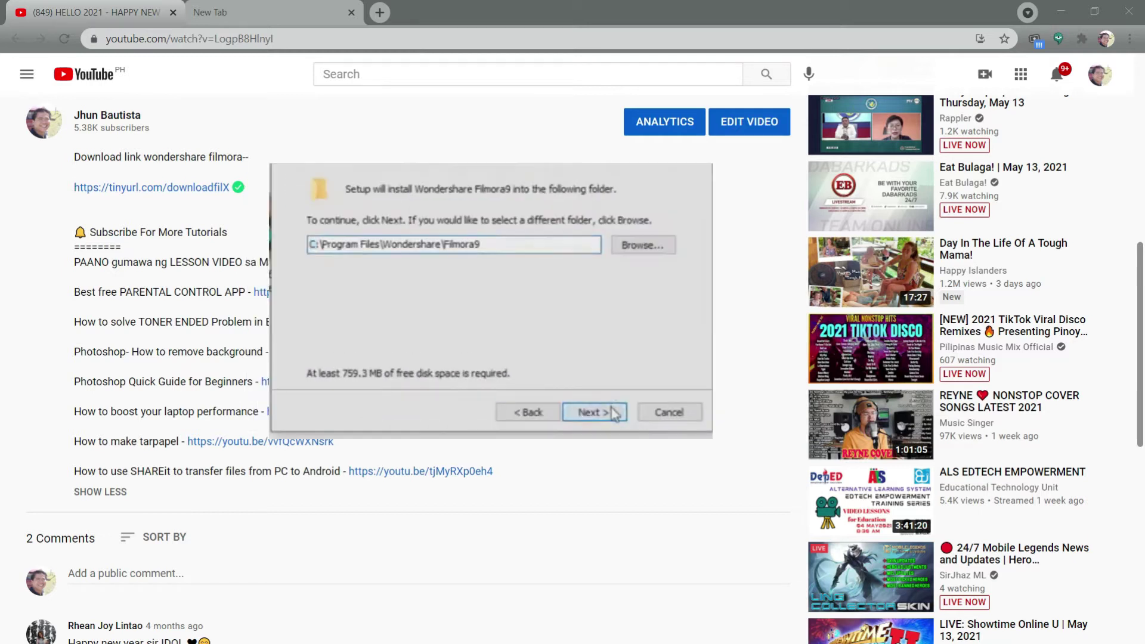